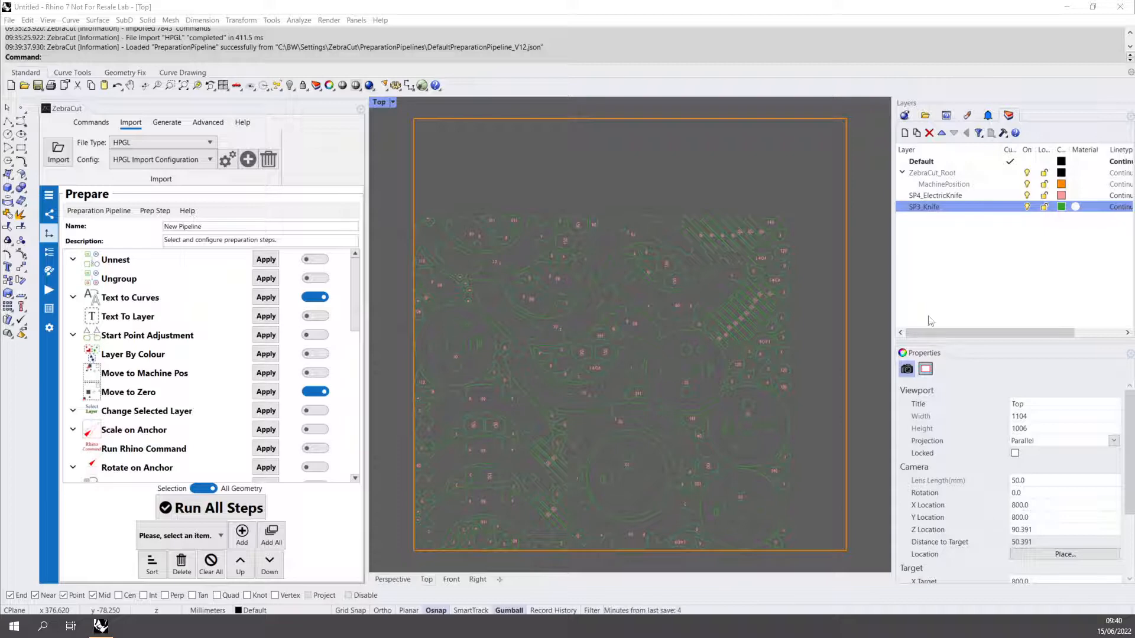
- Hide and show the SP3_Knife and SP4_ElectricKnife layers to inspect which geometry each contains
click(1026, 207)
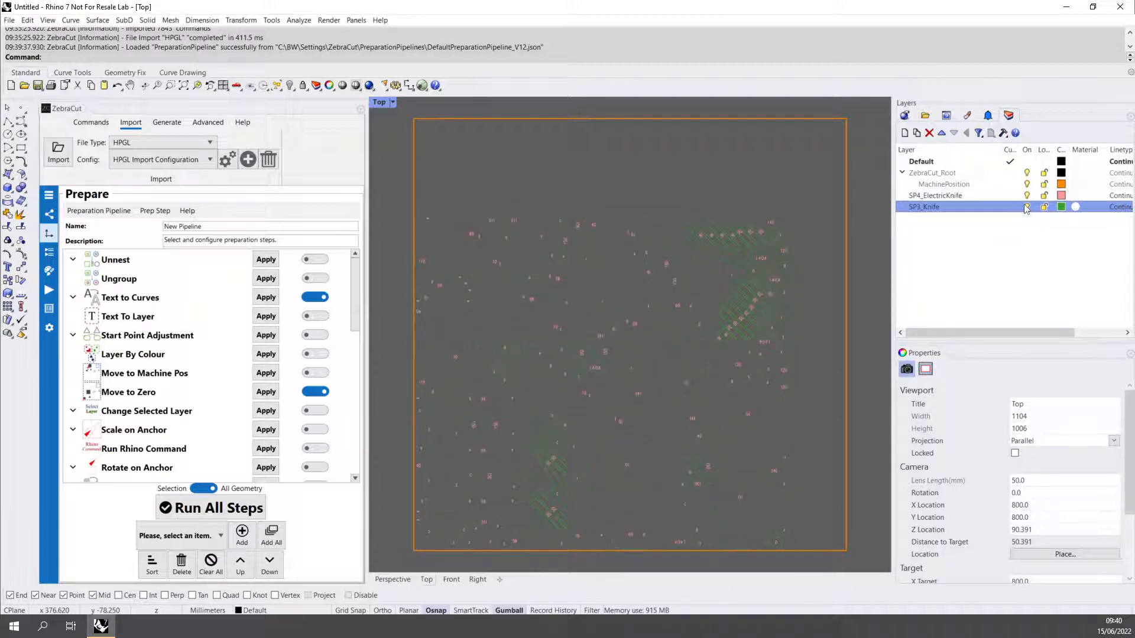
click(1026, 207)
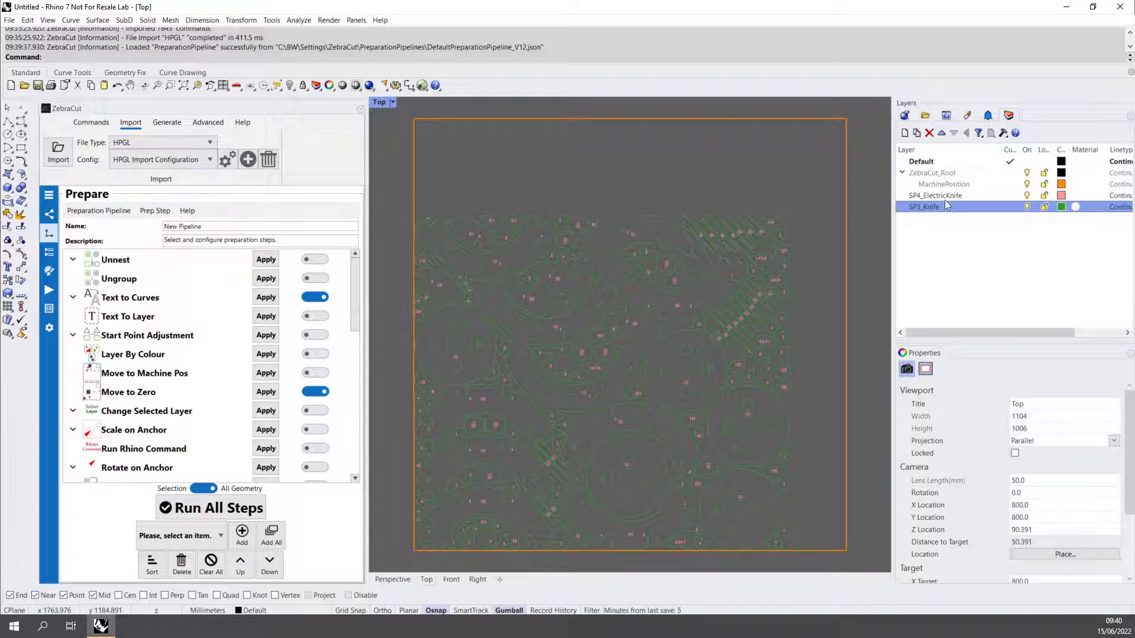
click(1027, 198)
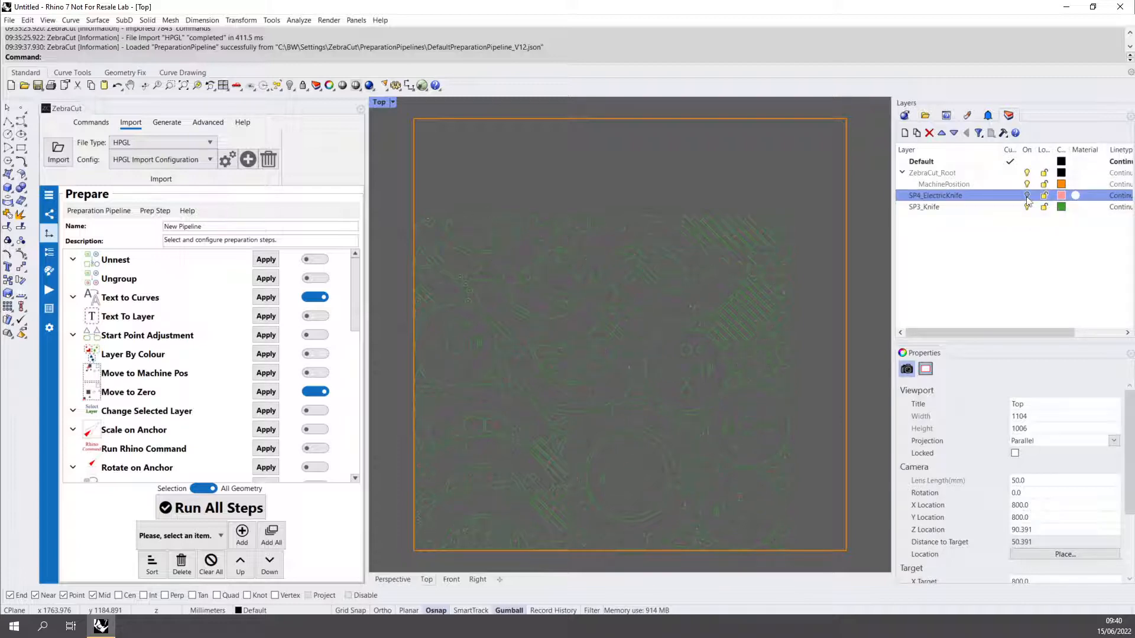
click(1027, 198)
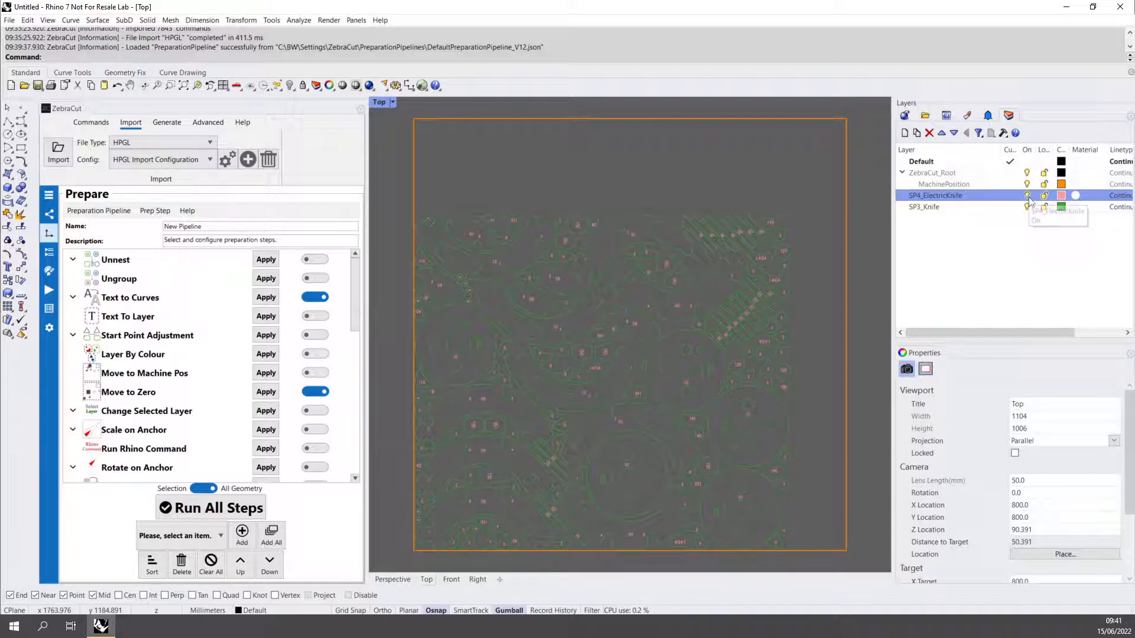
- Zoom into the imported cut geometry and toggle the SP3_Knife layer again to compare its contents
scroll(710, 281, up, 10)
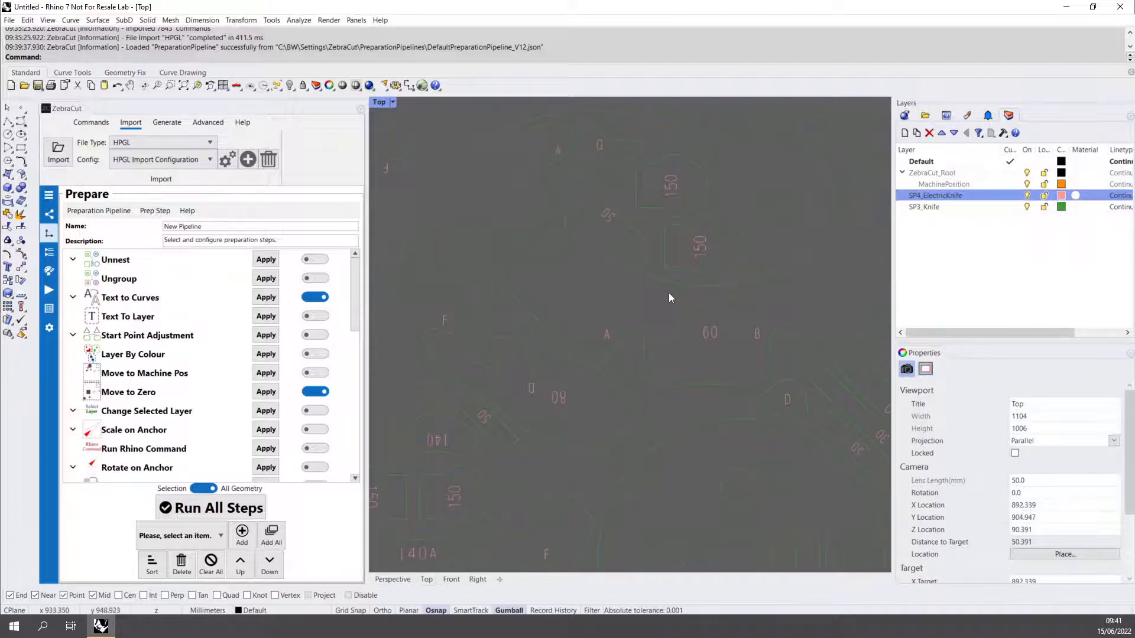
scroll(575, 302, down, 10)
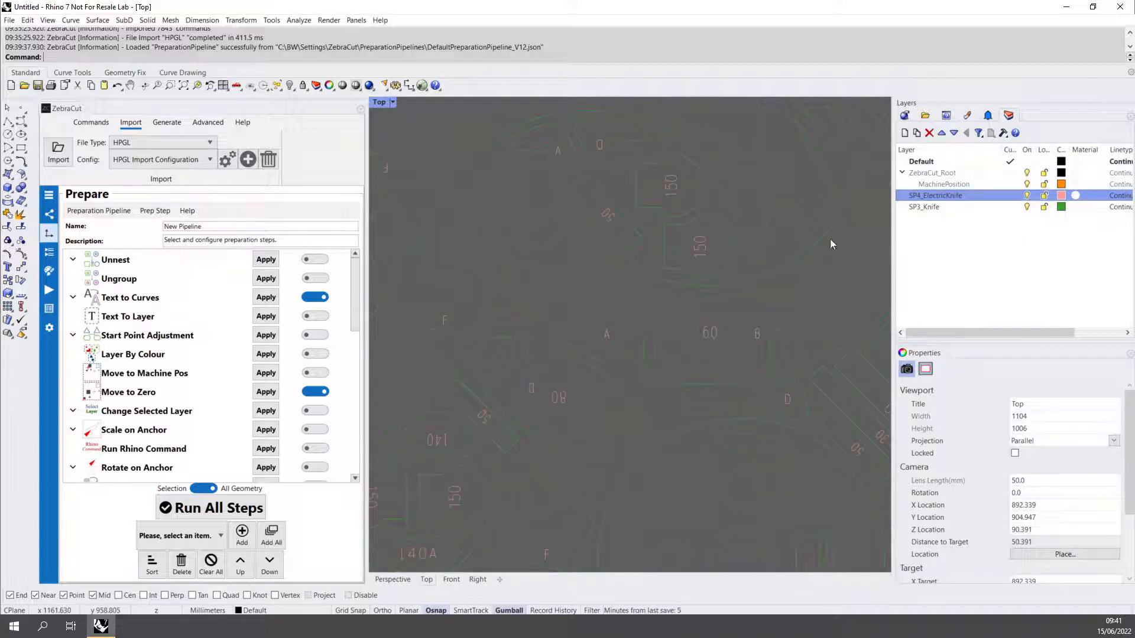
right_drag(562, 347, 616, 351)
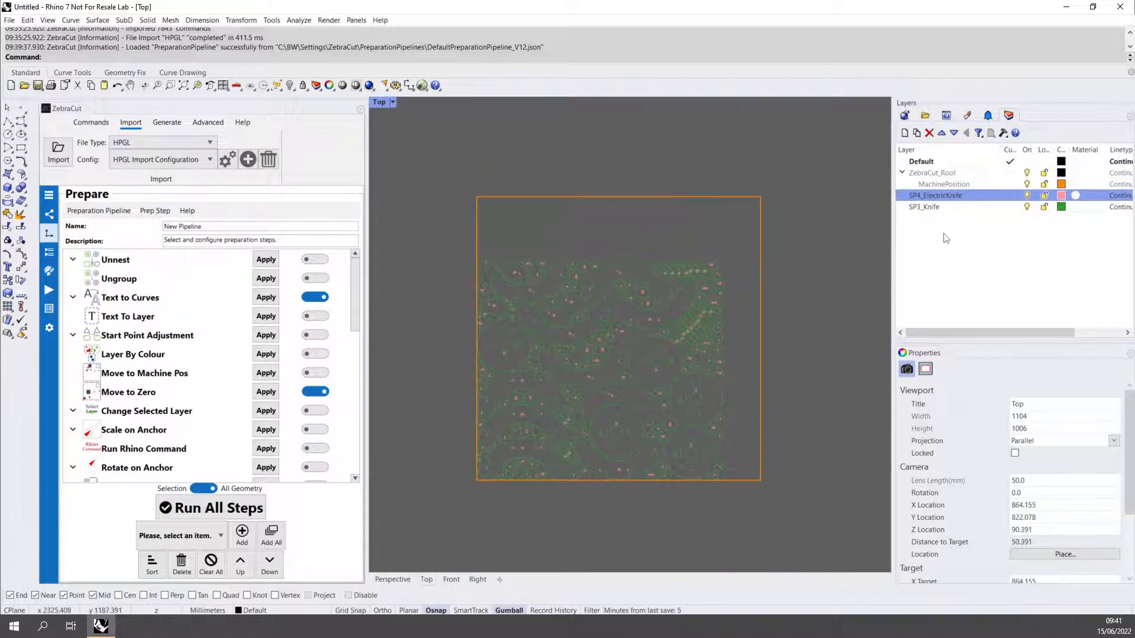
click(1027, 207)
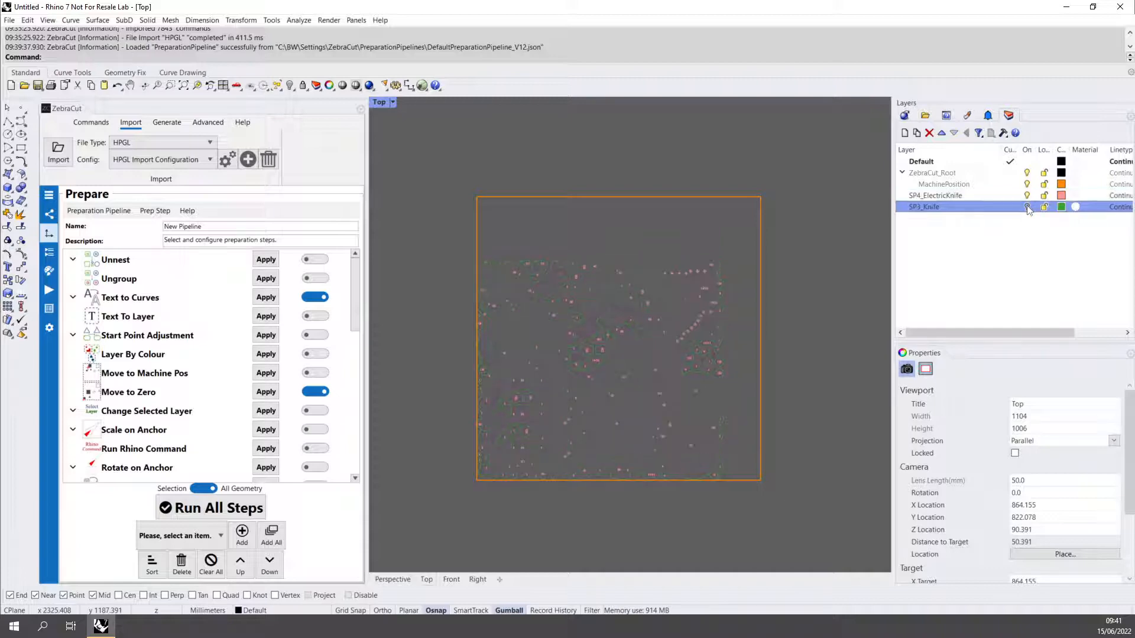
click(1026, 207)
scroll(609, 372, up, 1)
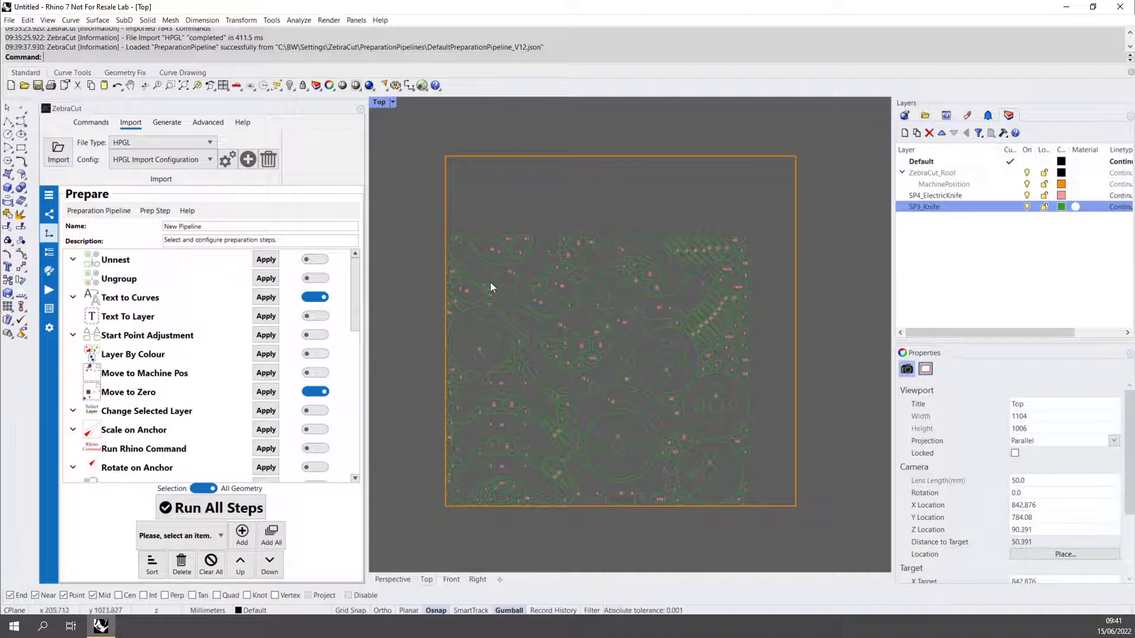
- Start a new empty preparation pipeline on the Prepare page and name it Rename Layers
click(50, 195)
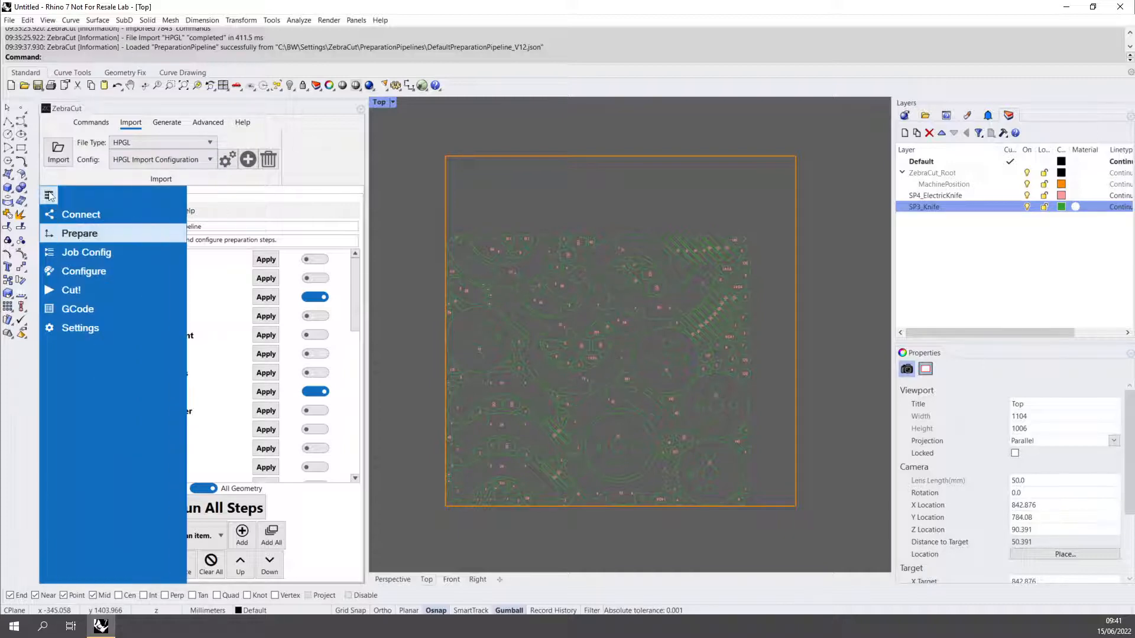
click(86, 238)
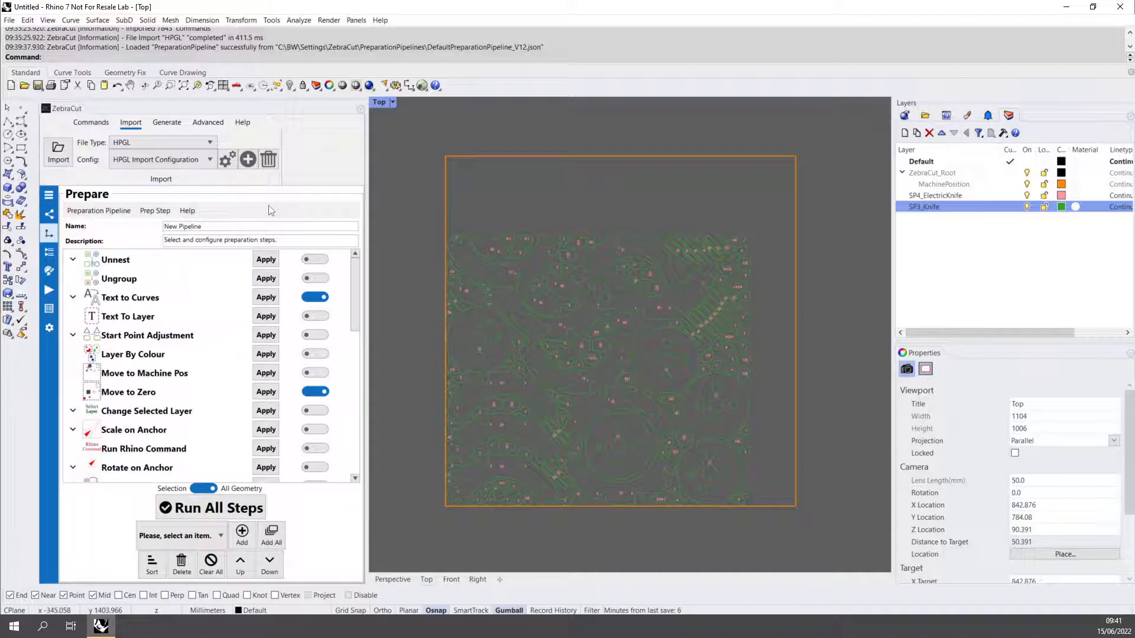
click(99, 211)
click(89, 226)
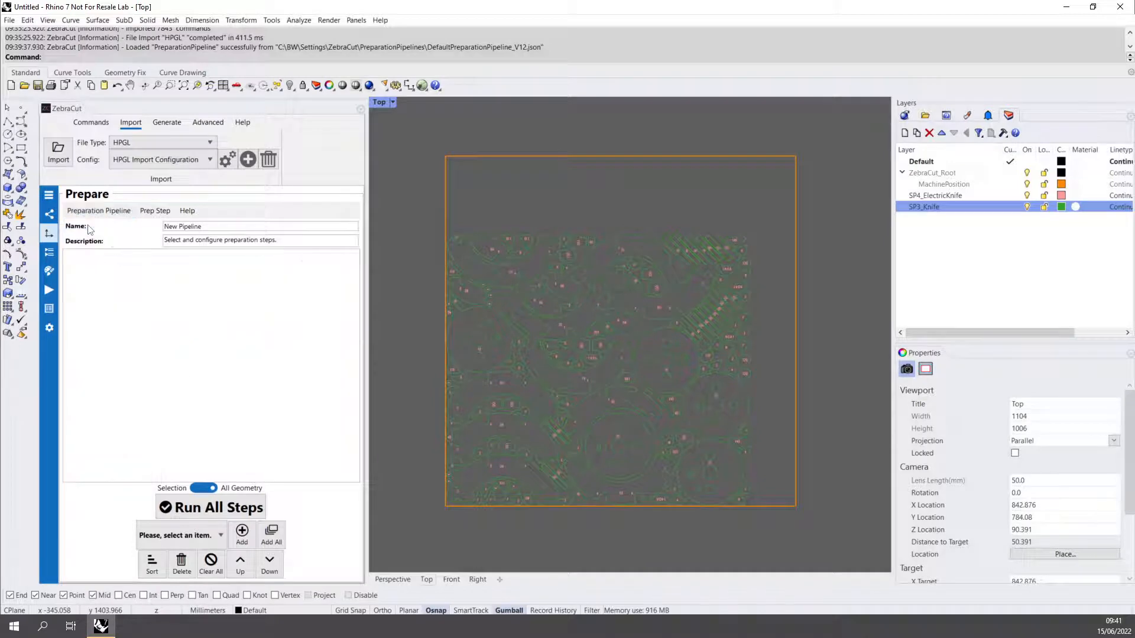
drag(217, 230, 121, 228)
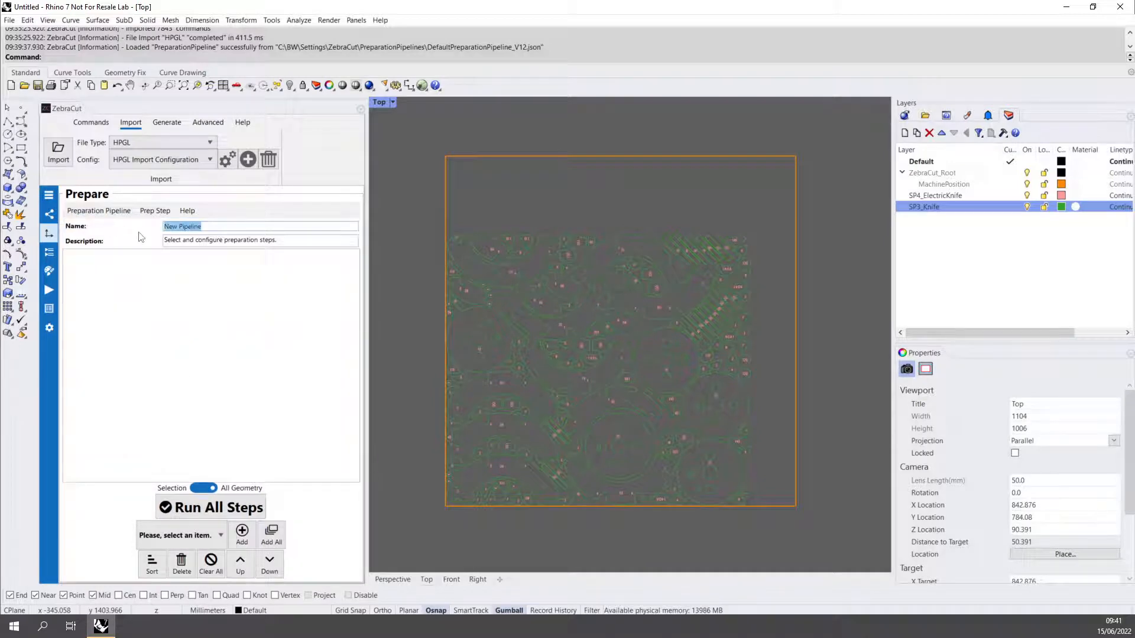
text(Rename Layers)
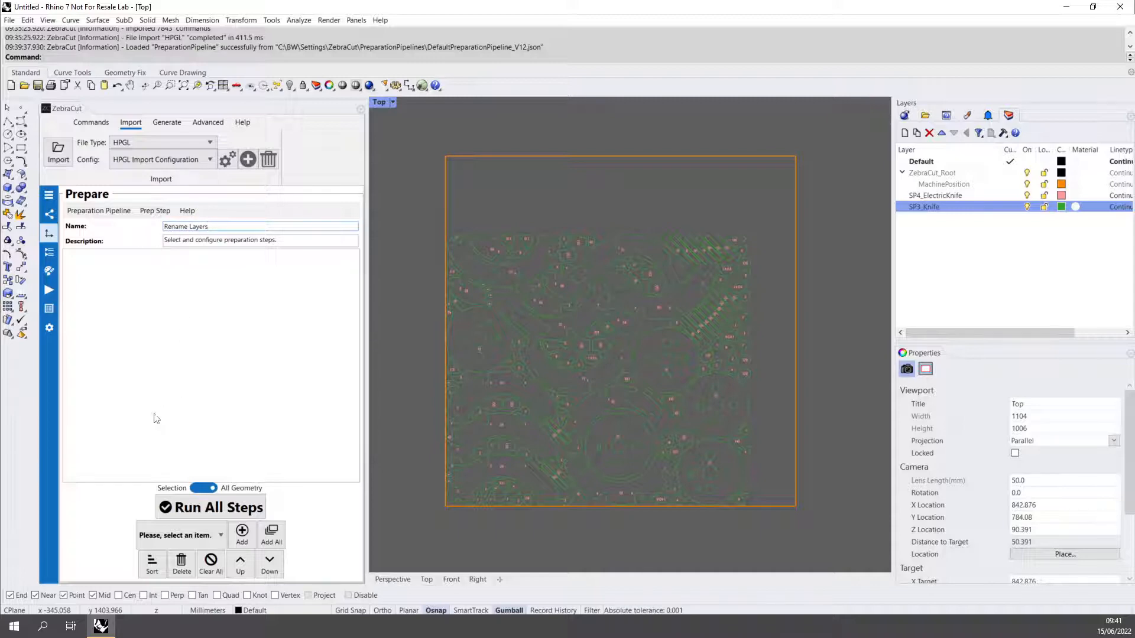
- Add two Rename Layer steps from the Layer Control category to the pipeline
click(173, 535)
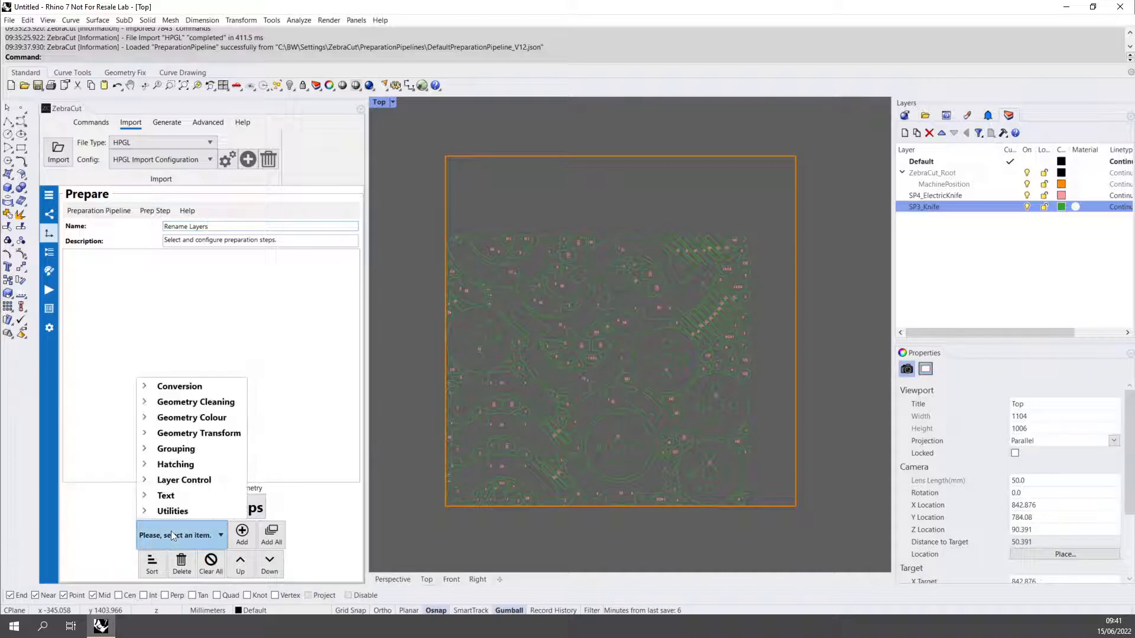
click(146, 482)
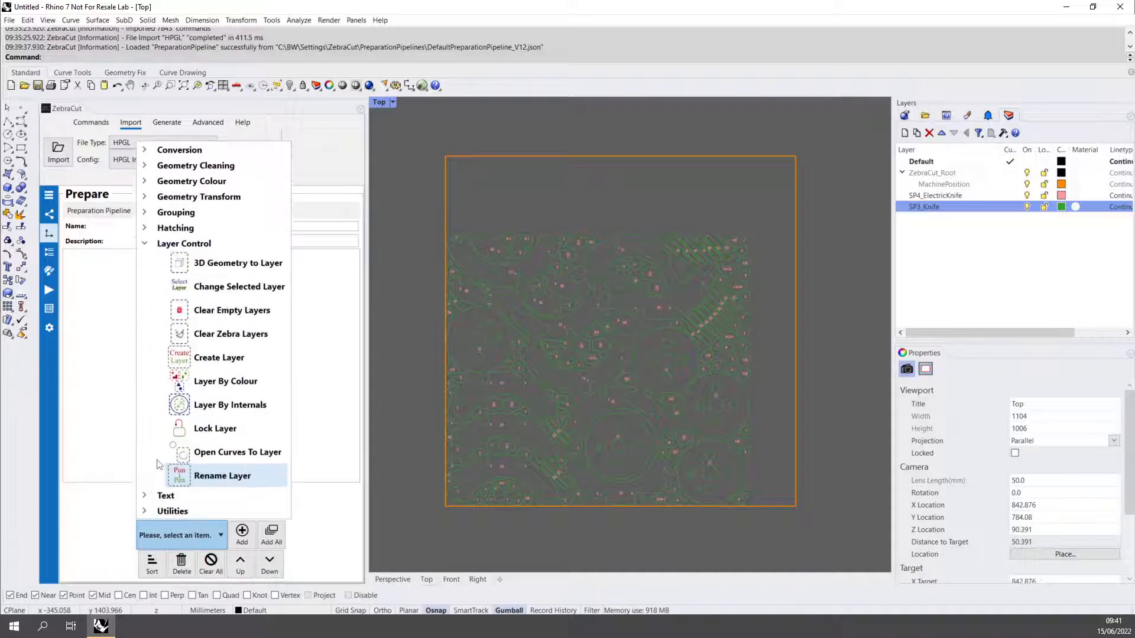
click(218, 478)
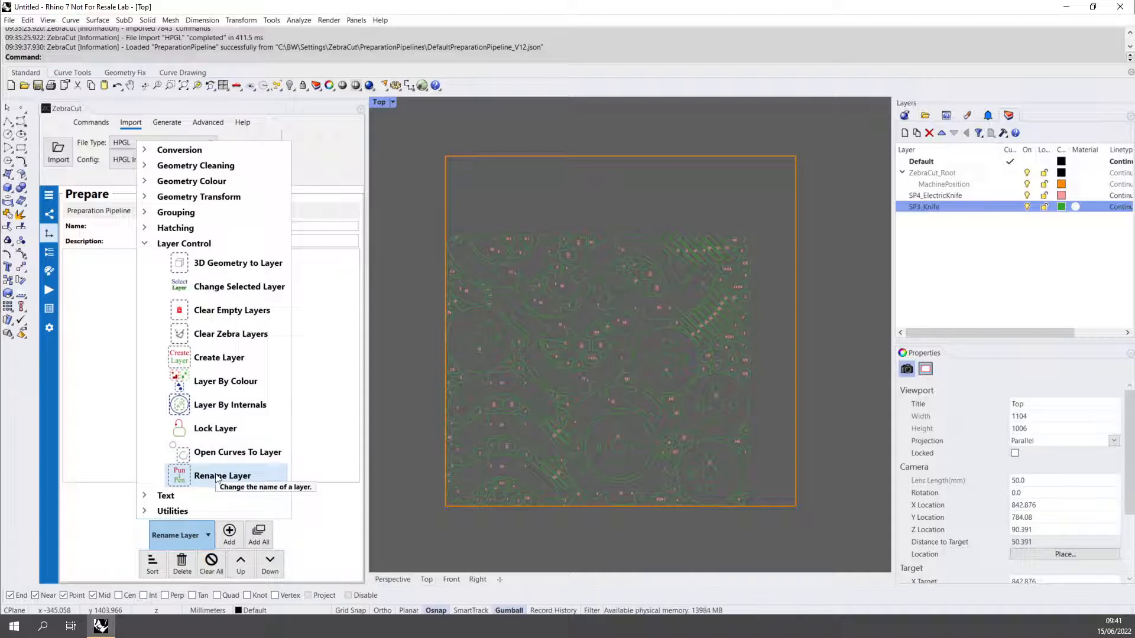
click(229, 535)
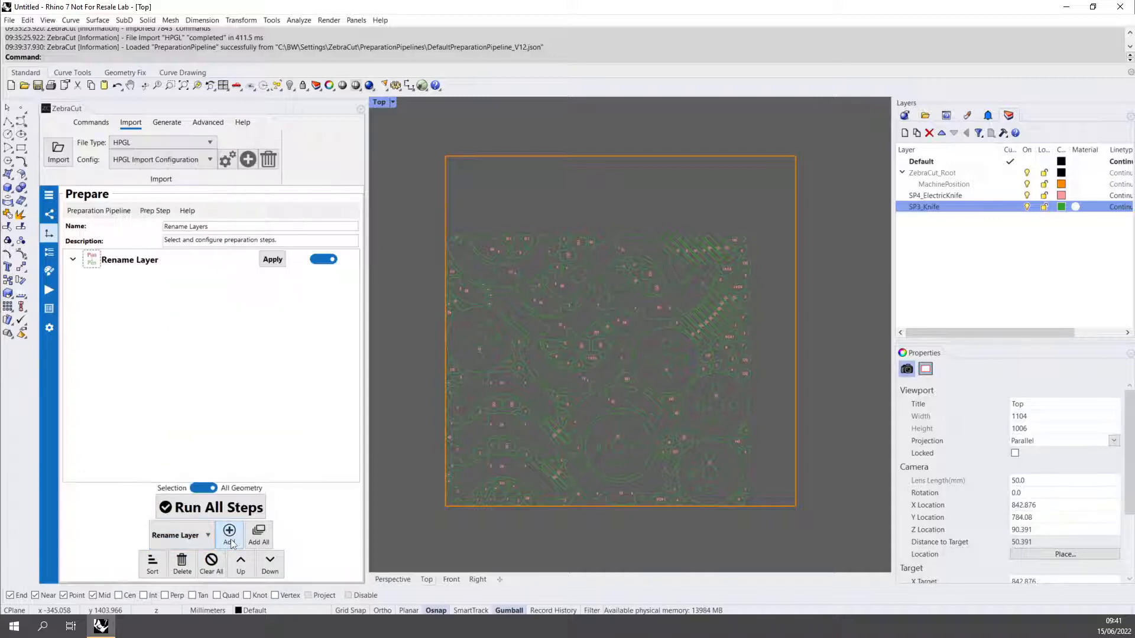
click(230, 542)
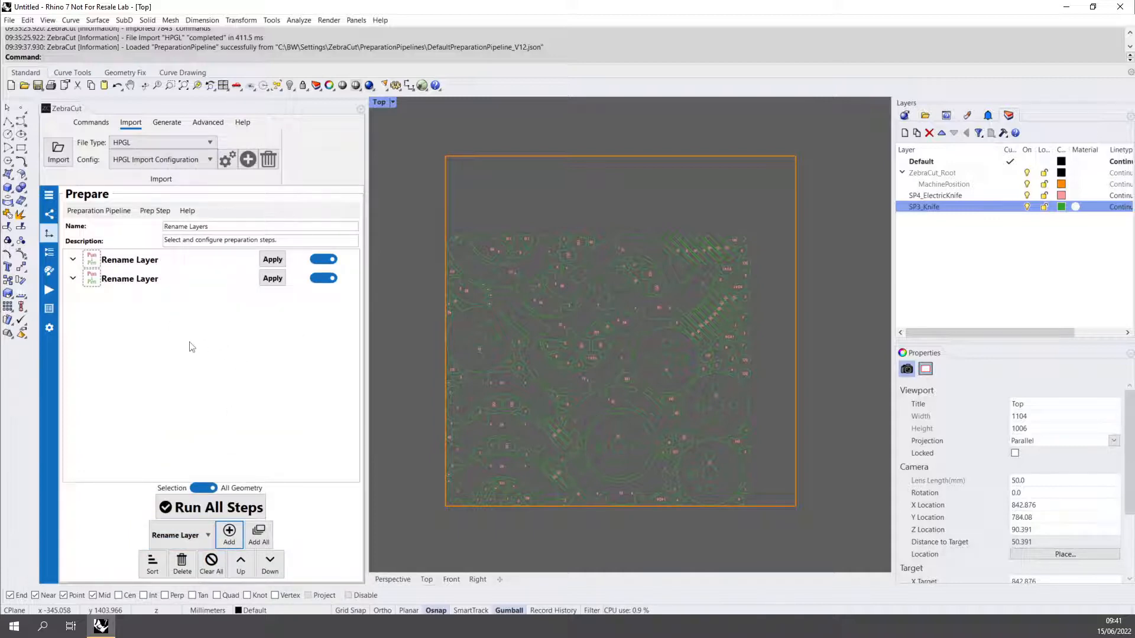
- Set the first Rename Layer step to match layers named SP4*
click(73, 261)
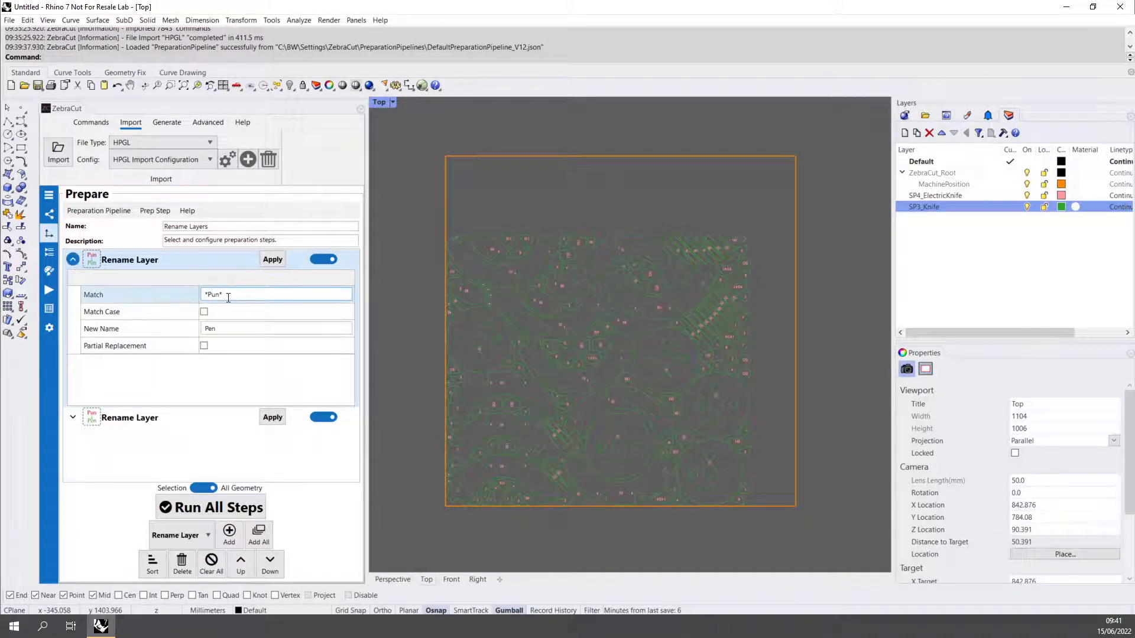
click(195, 298)
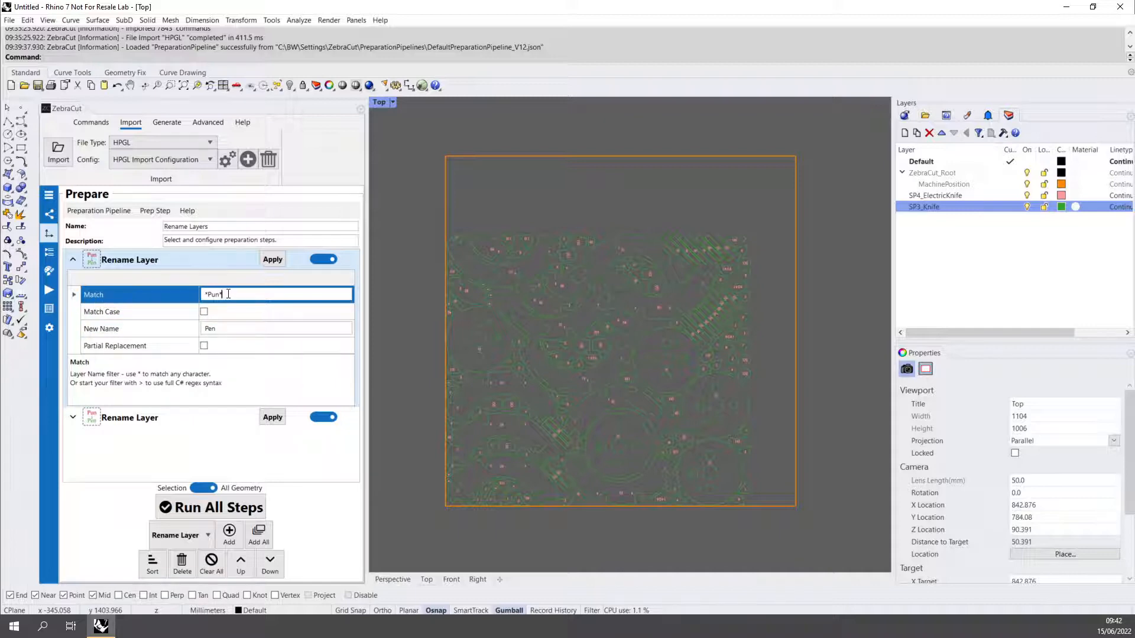
drag(228, 294, 190, 288)
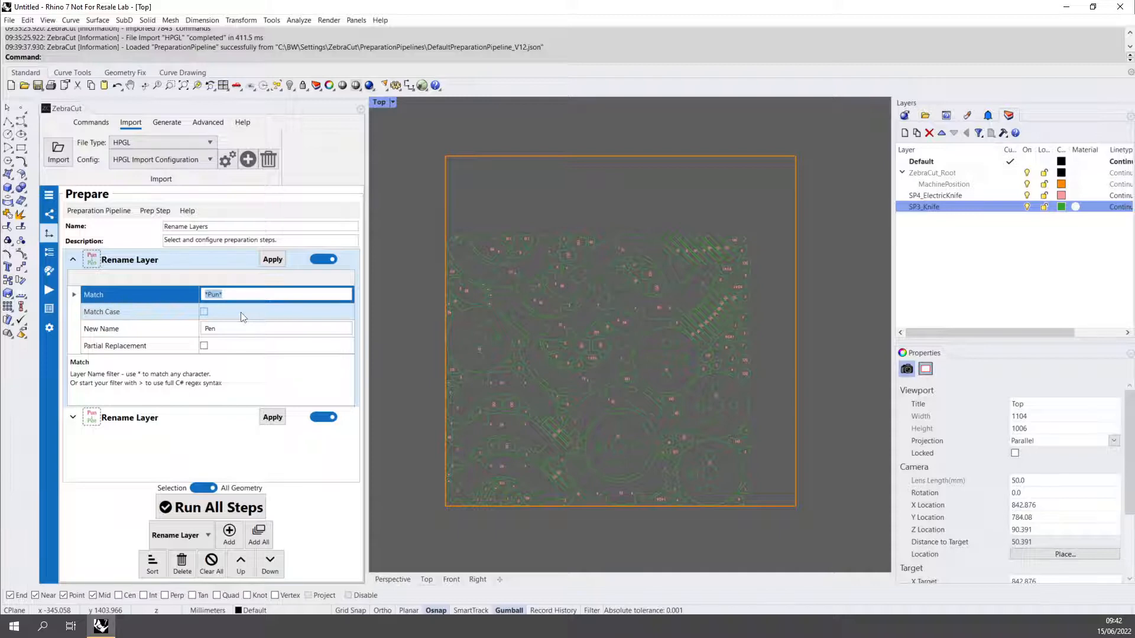
text(SP4*)
- Set the first Rename Layer step's new name to Pen Marking
click(227, 329)
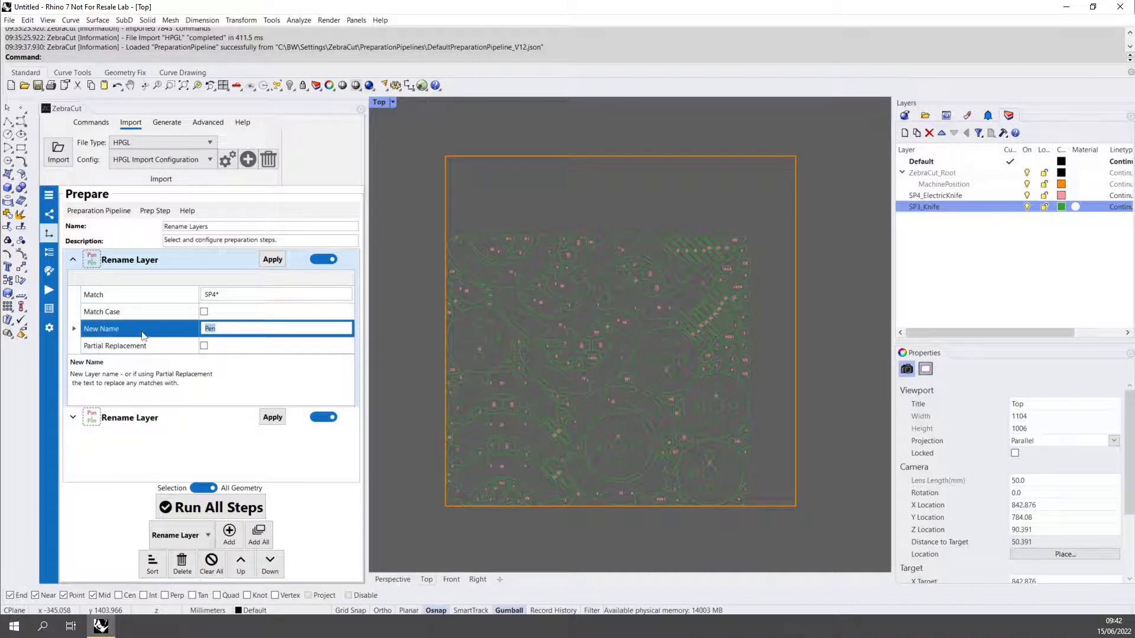
click(257, 332)
text(Marking)
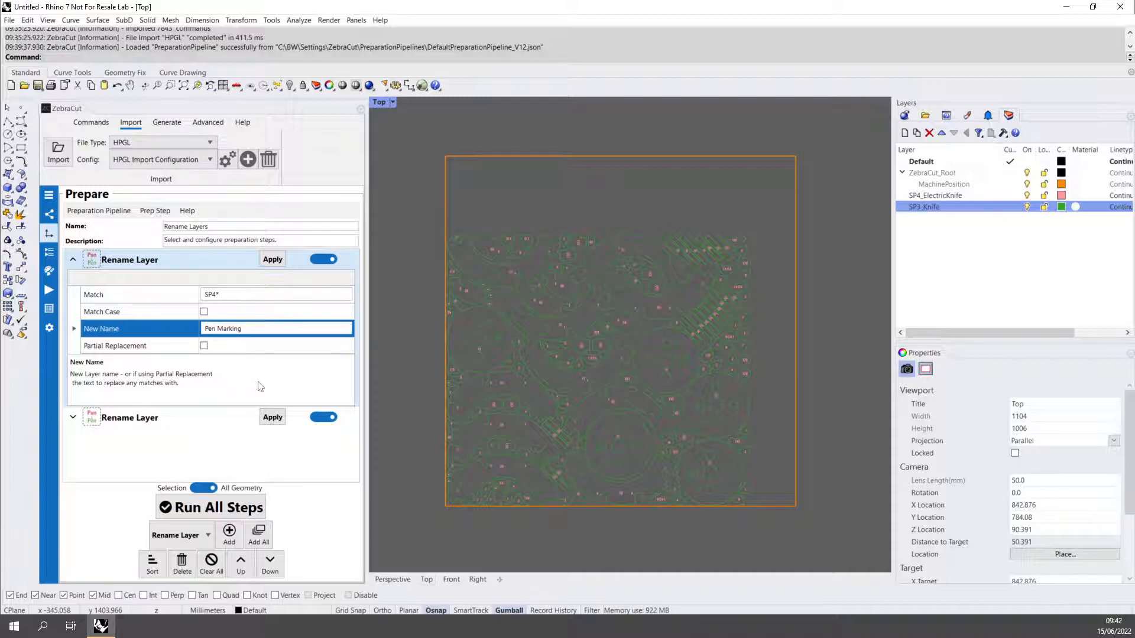
- Apply the first Rename Layer step and toggle the Pen Marking layer's visibility to check it
click(272, 260)
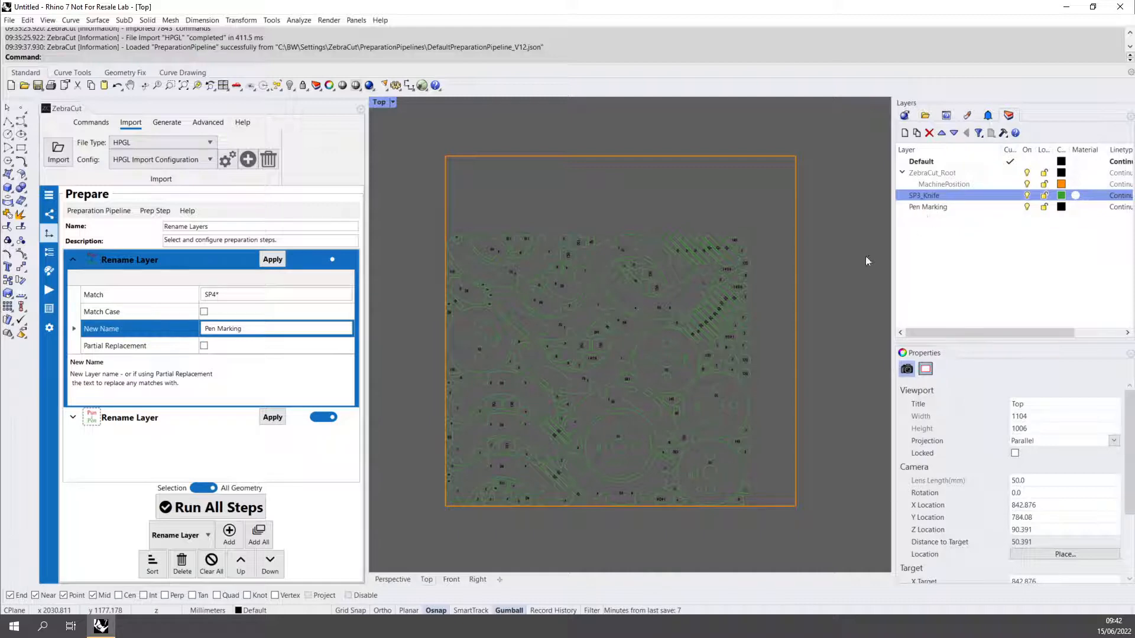
scroll(601, 350, up, 10)
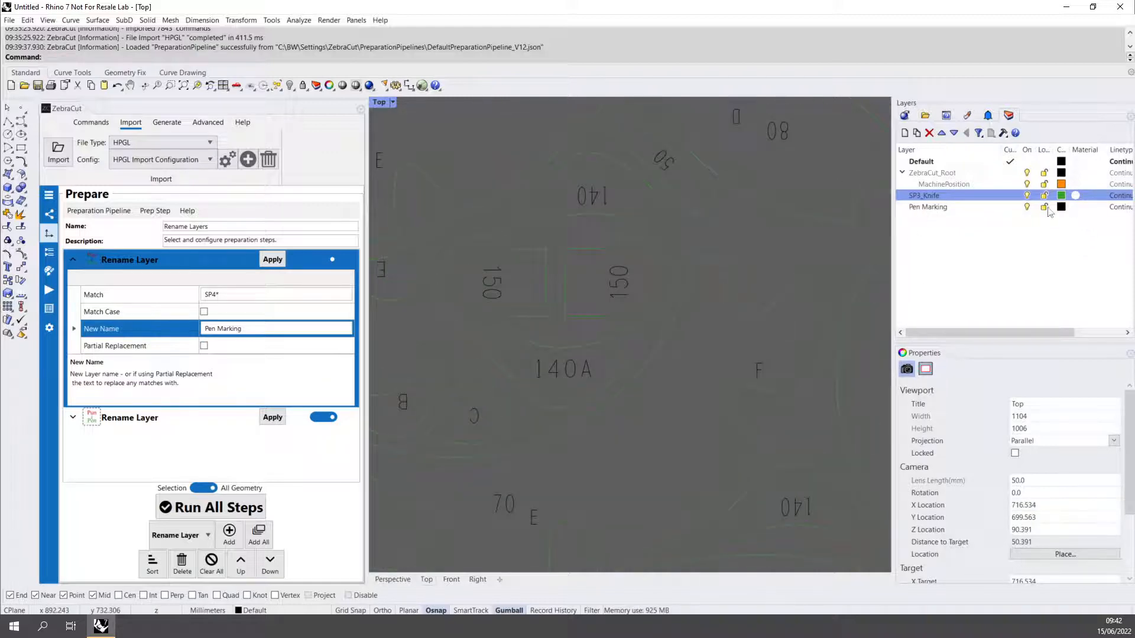
click(993, 207)
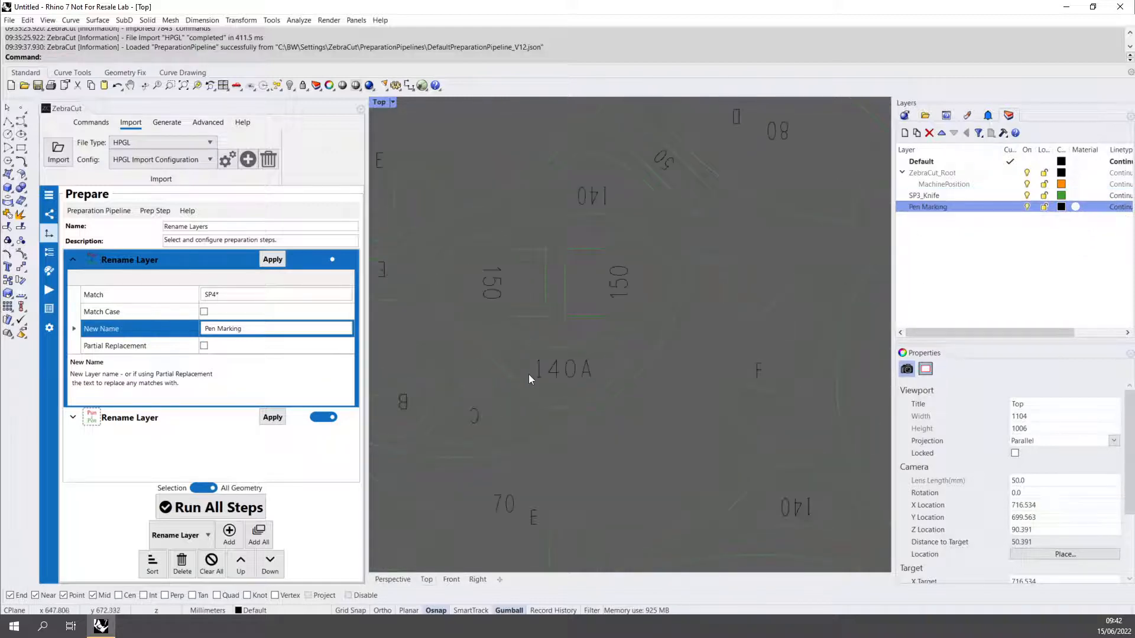
click(1028, 209)
click(1027, 209)
- Open the second Rename Layer step and set it to match layers named SP3*
click(72, 259)
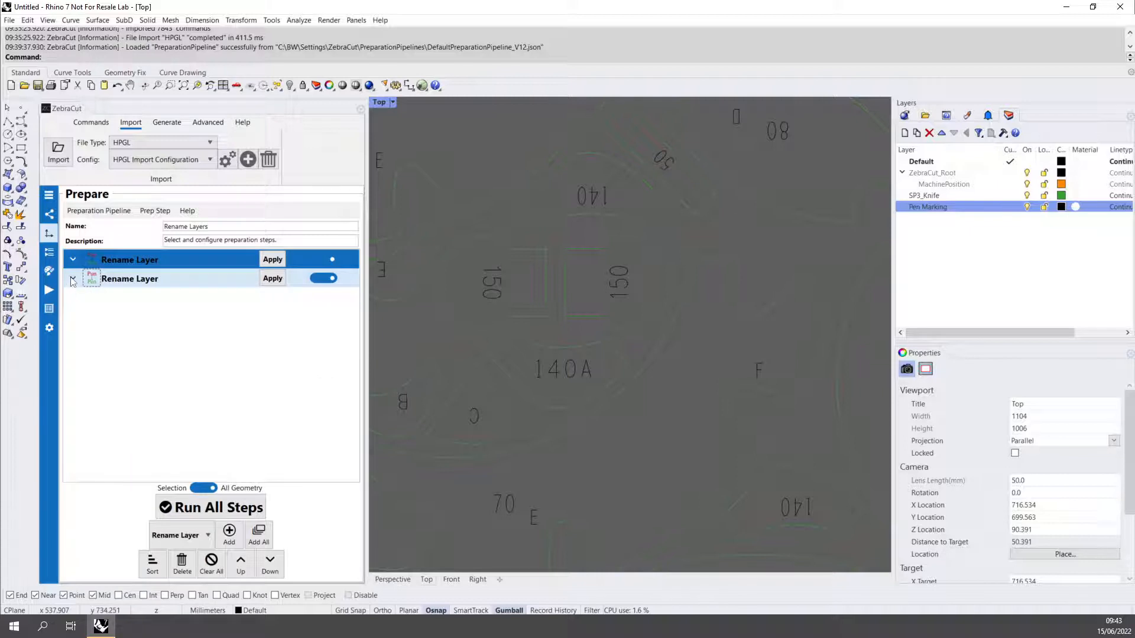
click(72, 279)
click(141, 312)
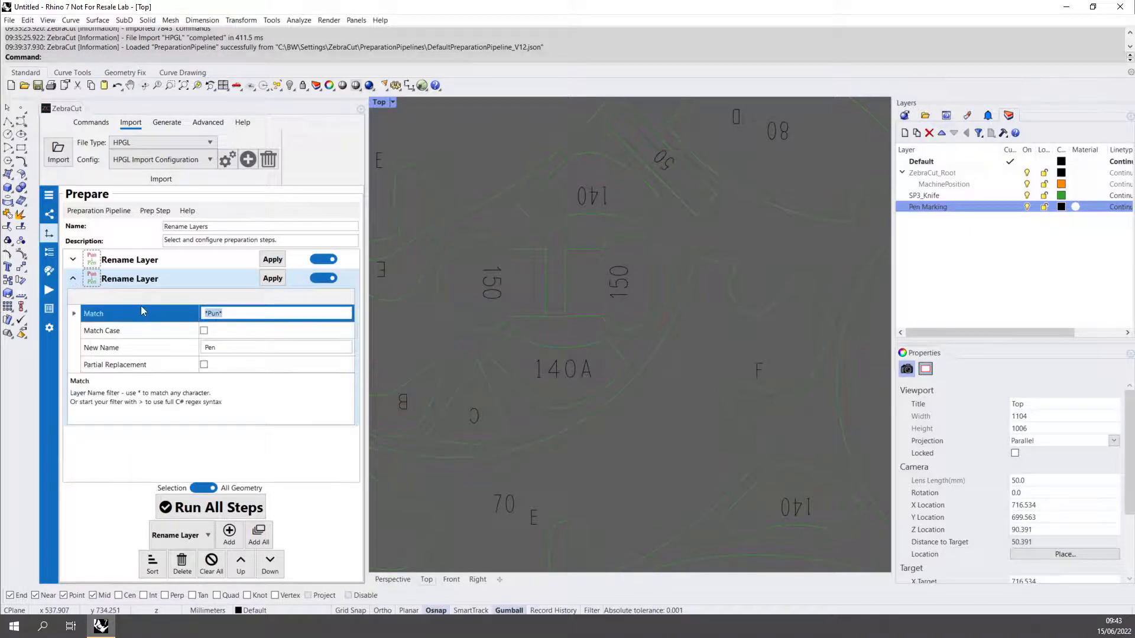
text(SP3*)
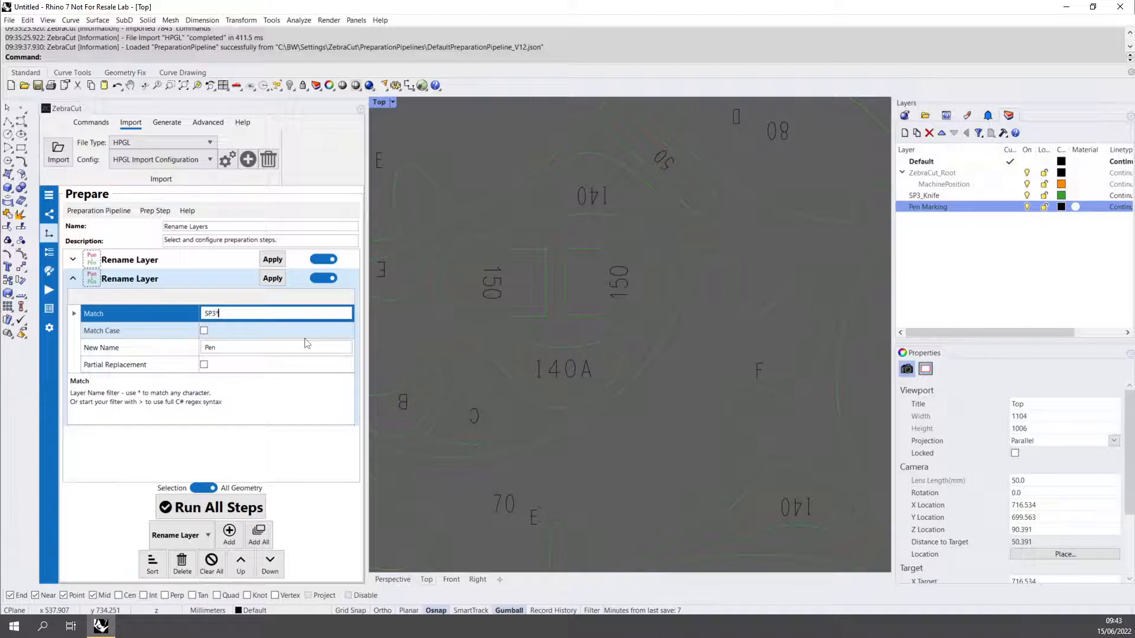
- Set the second step's new name to Externals and apply it
click(223, 343)
text(E)
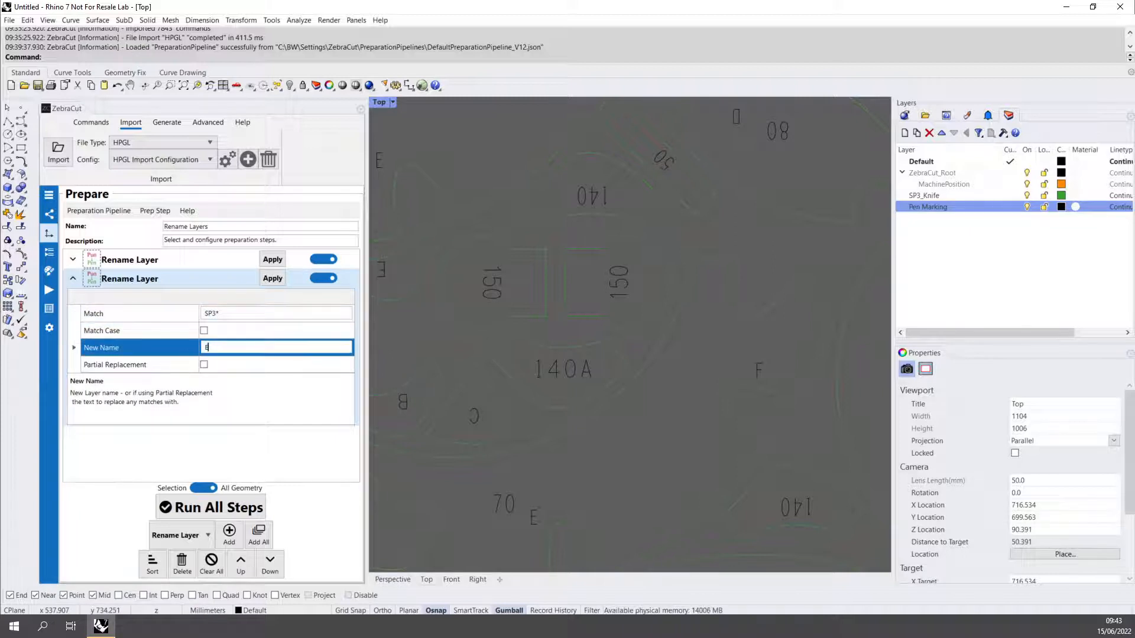
text(xternals)
click(268, 280)
scroll(576, 373, down, 5)
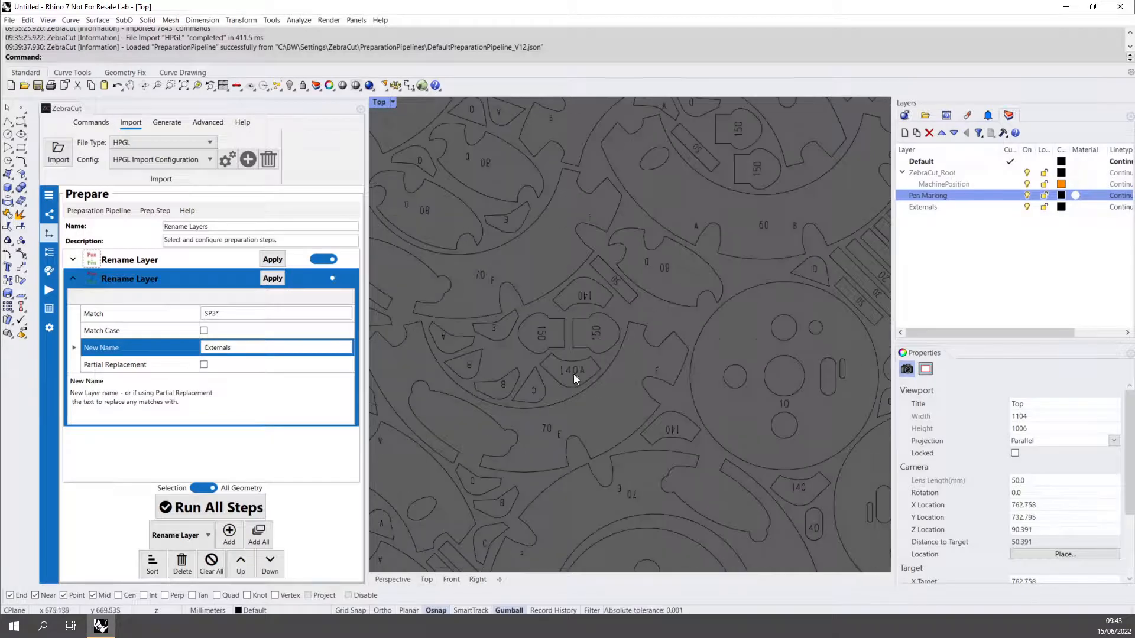
scroll(572, 376, down, 3)
scroll(595, 399, up, 2)
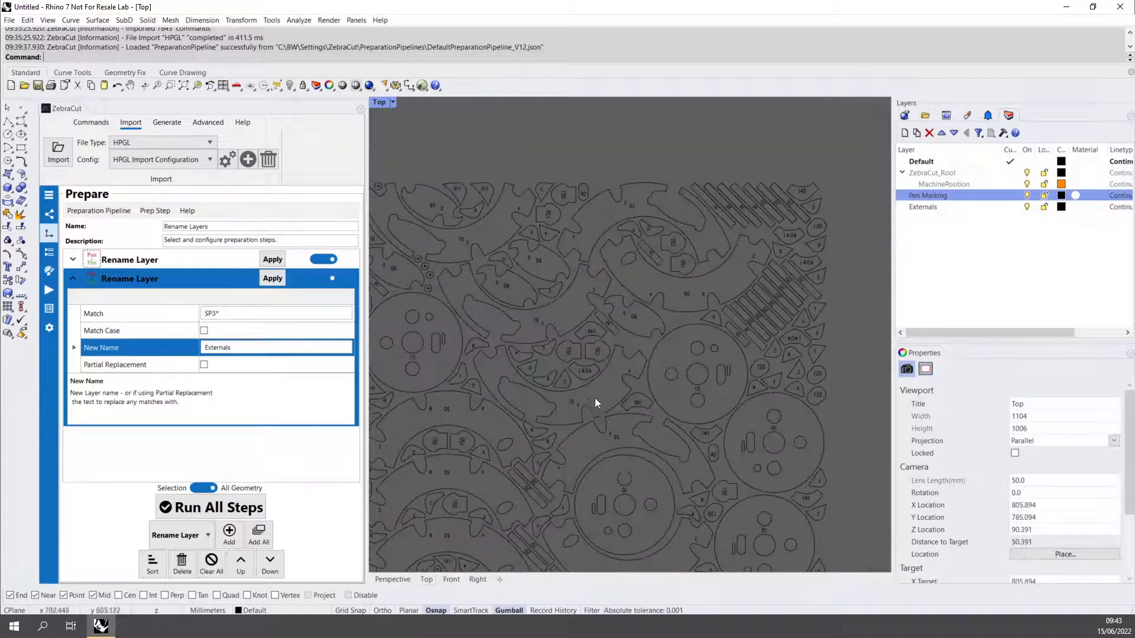
right_drag(595, 398, 736, 353)
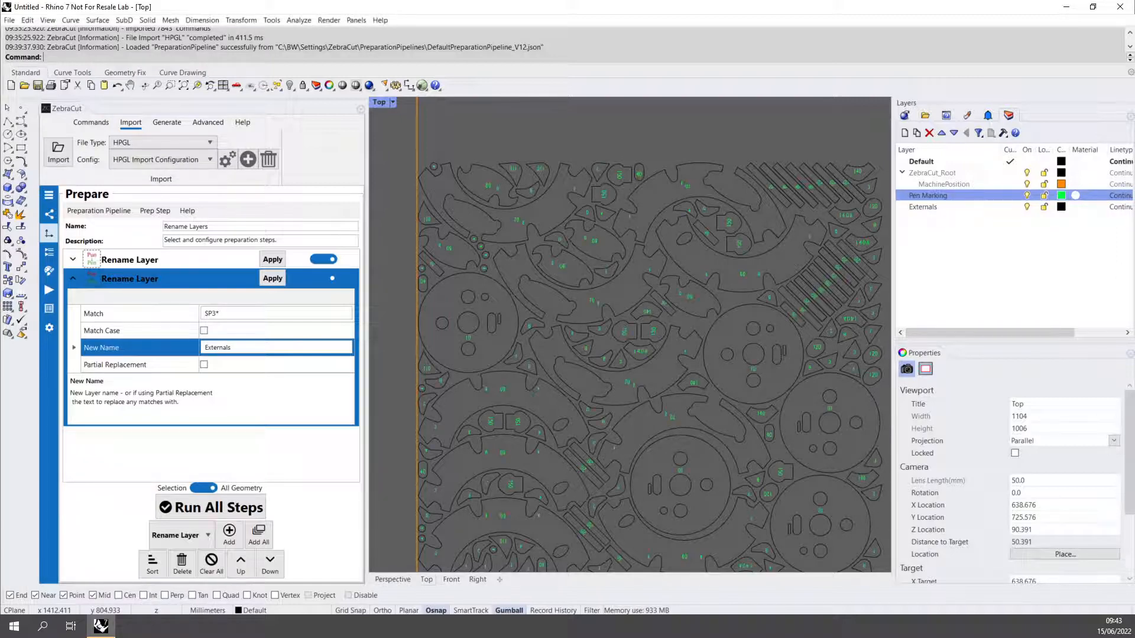
- Set the Externals layer colour to red and toggle the Externals and Pen Marking layers' visibility to check them
click(1062, 211)
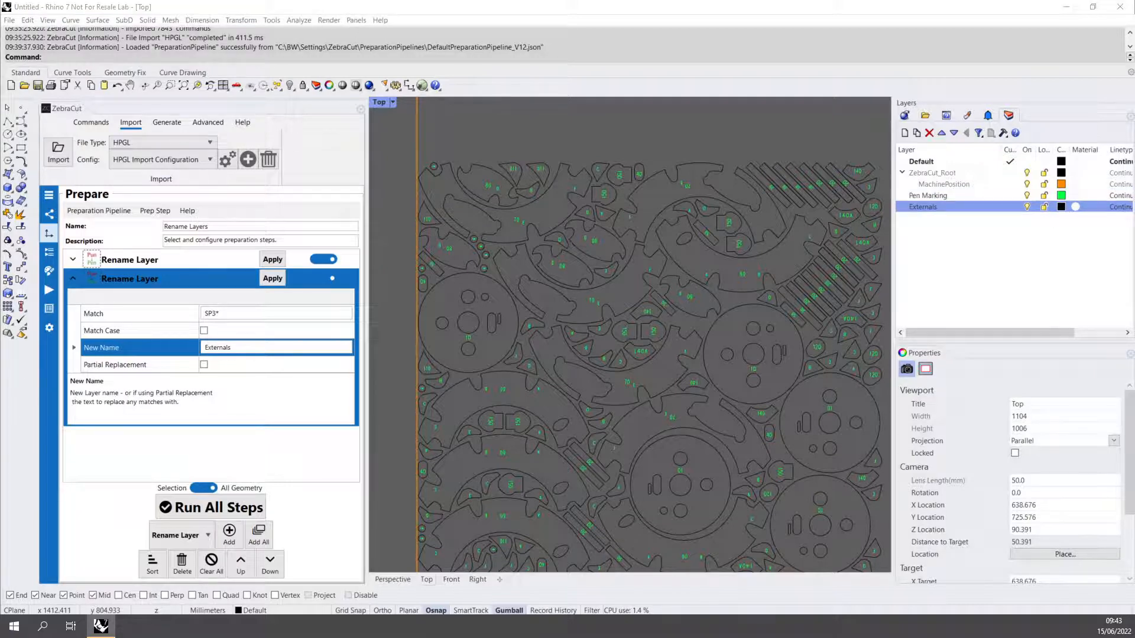
key(Return)
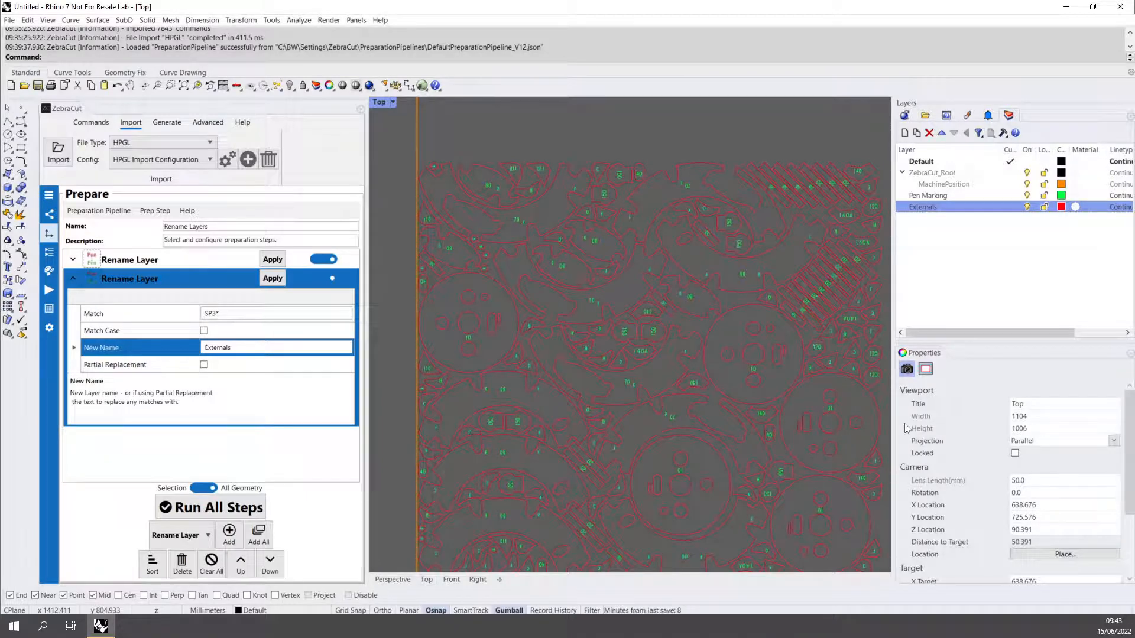
click(1027, 197)
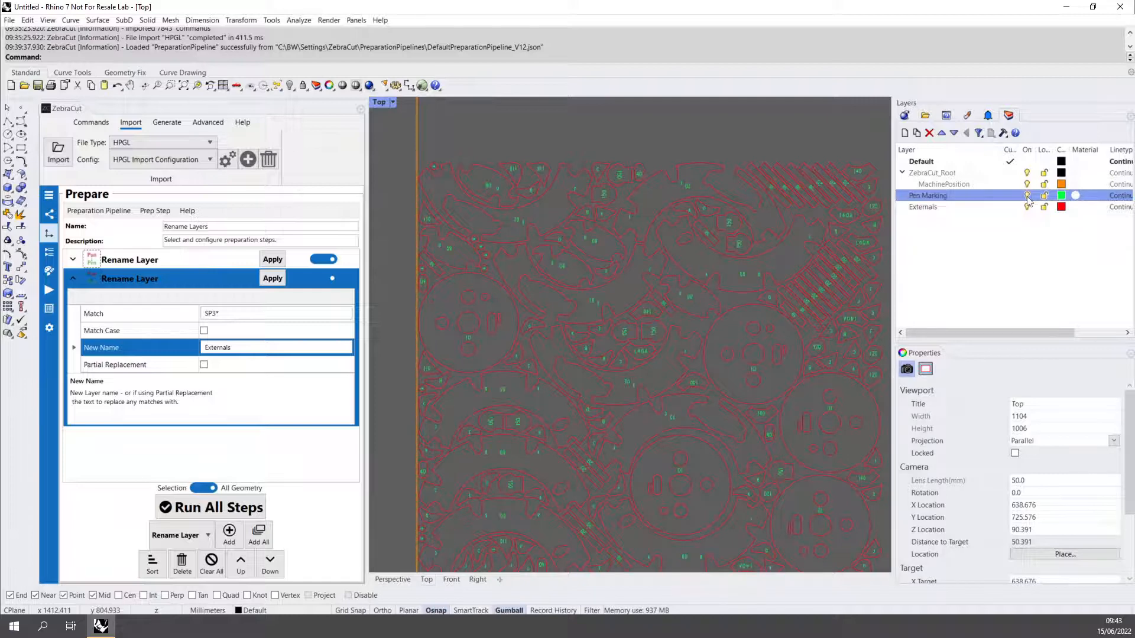
click(1027, 196)
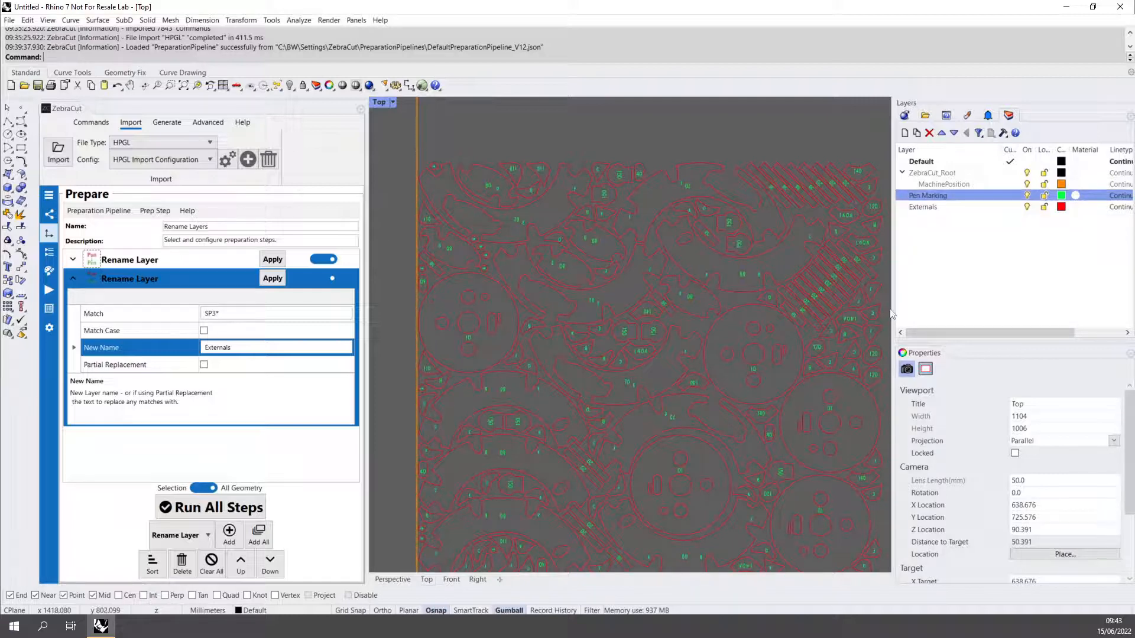
- Run all preparation steps on all geometry and collapse the second Rename Layer step
click(94, 211)
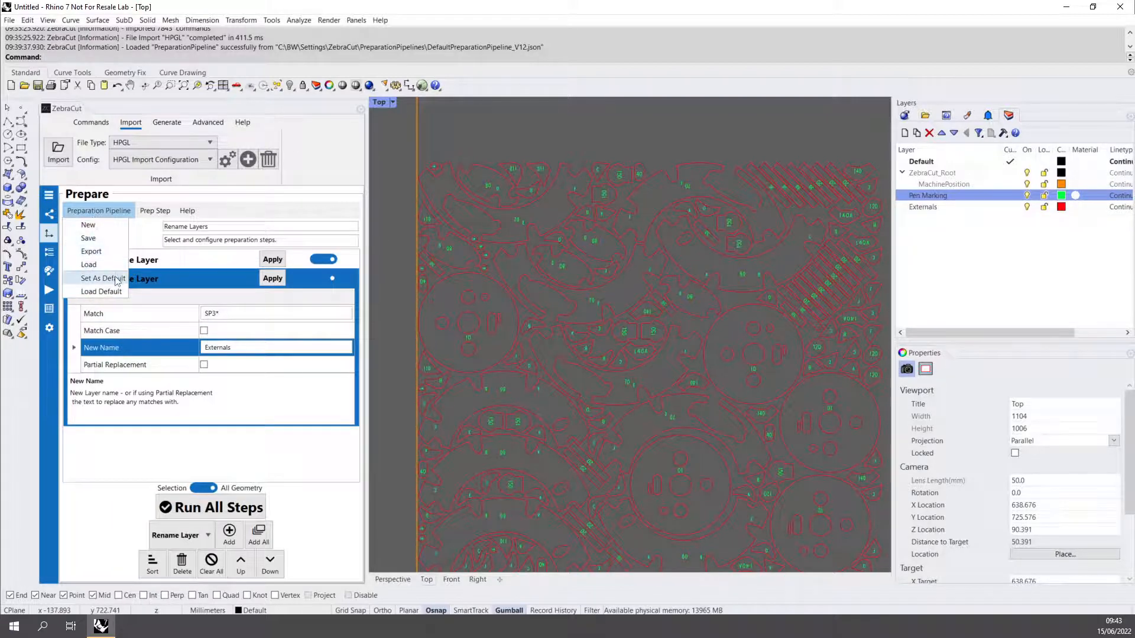
click(219, 456)
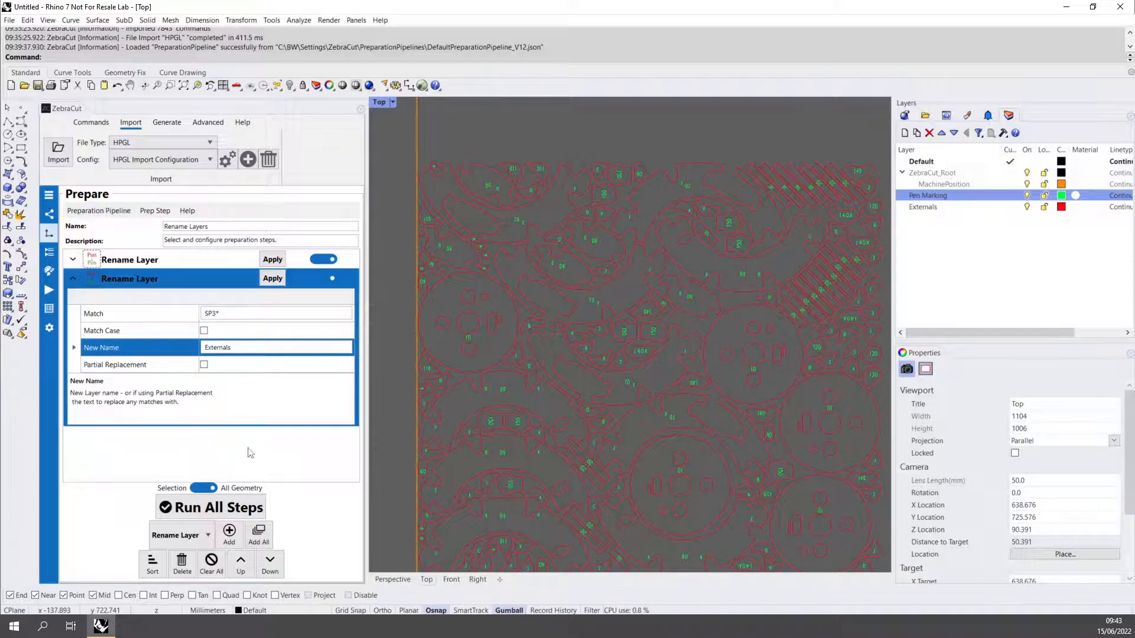
click(215, 508)
click(73, 279)
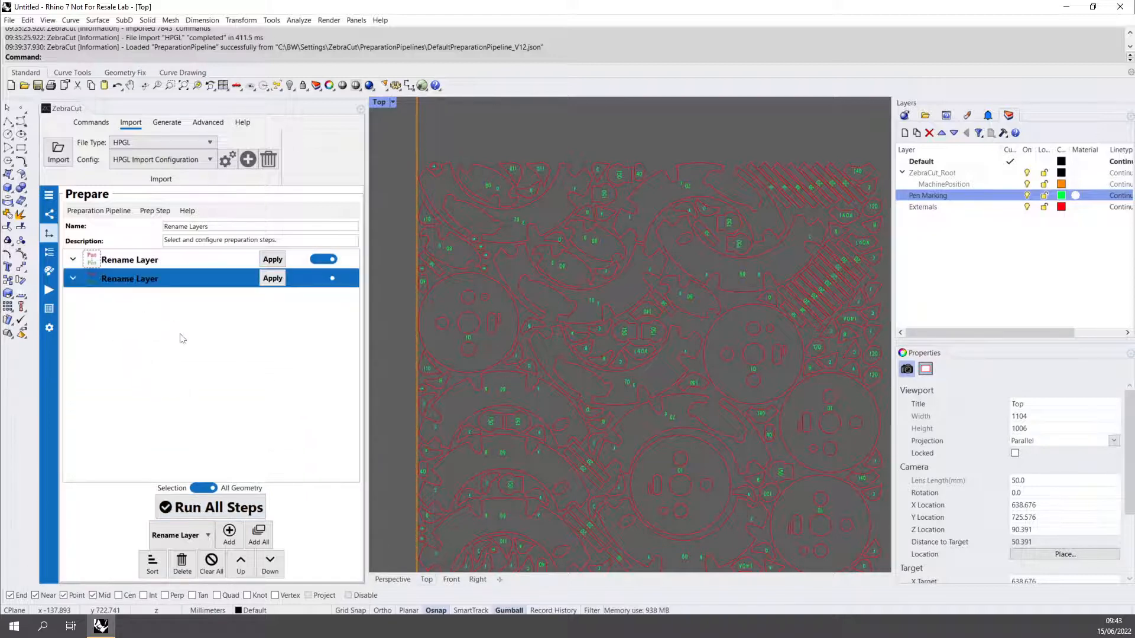
scroll(540, 426, down, 1)
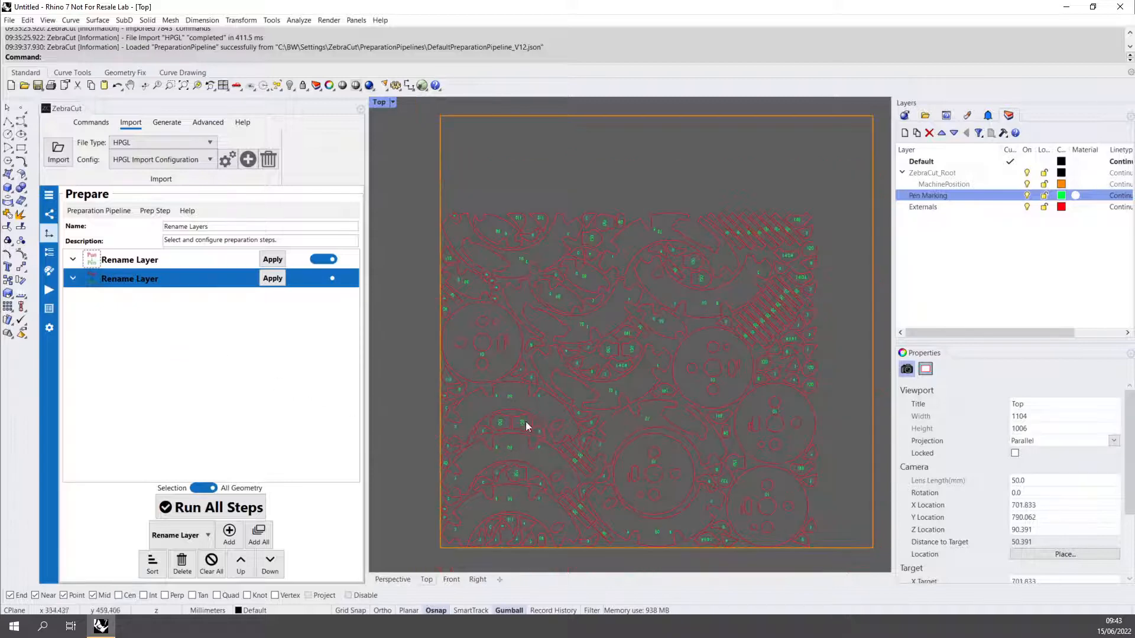